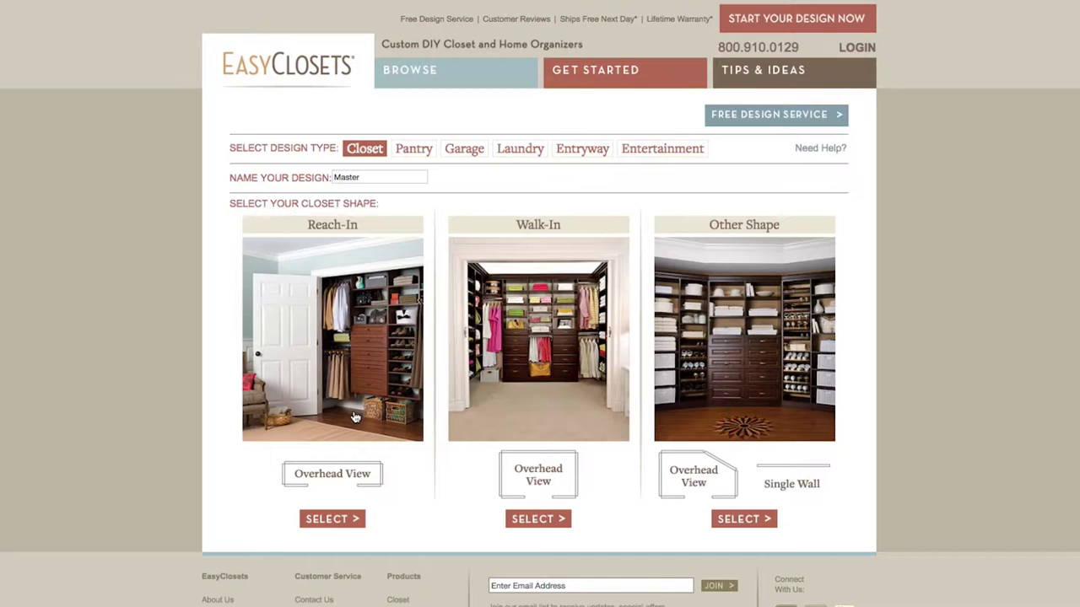
Choose the Reach-In closet shape for the closet design named Master.
left_click(333, 518)
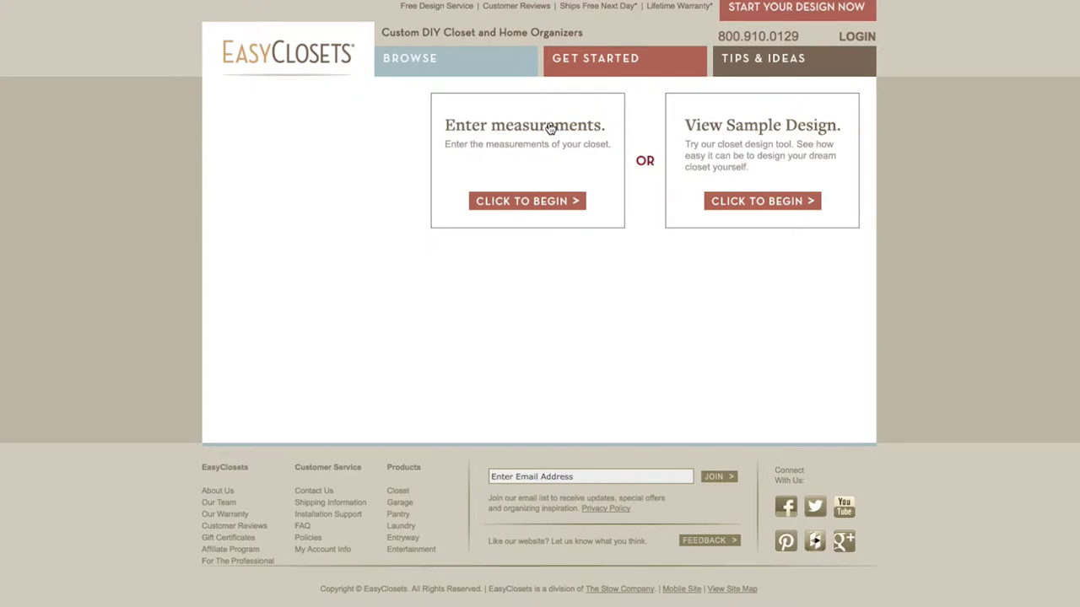
Enter a 100-inch back wall (A) and 12-inch return walls C and B, then continue.
left_click(557, 203)
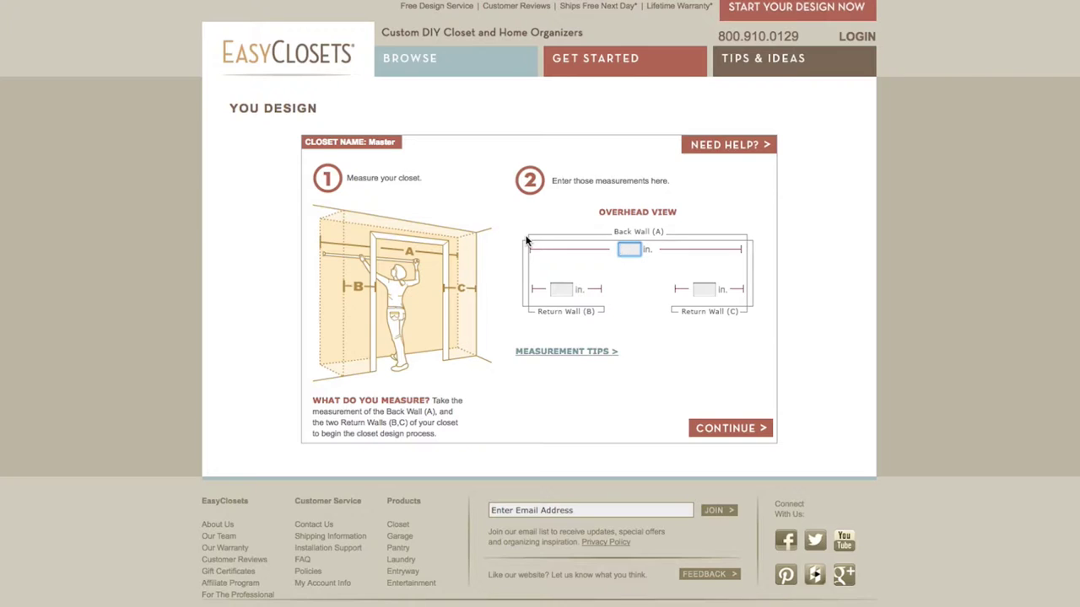
type("100")
left_click(705, 290)
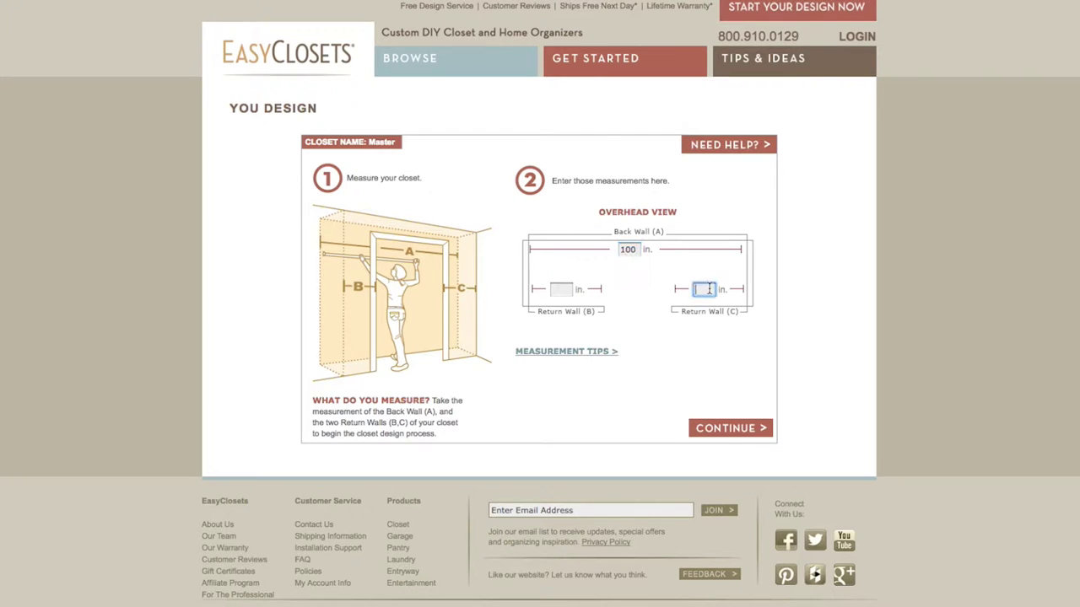
type("12")
left_click(560, 290)
type("12")
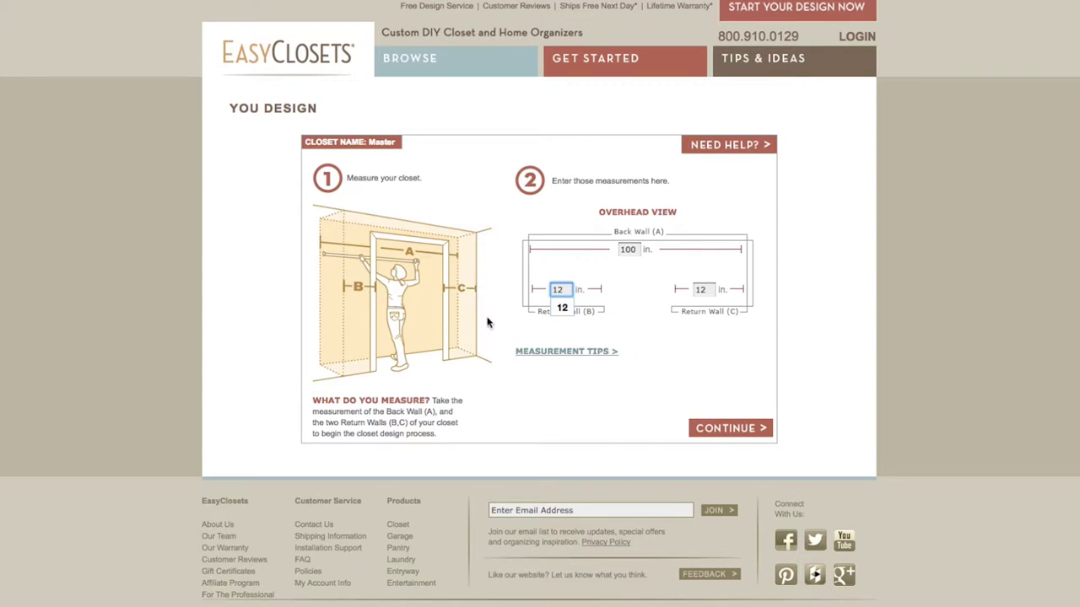
left_click(766, 432)
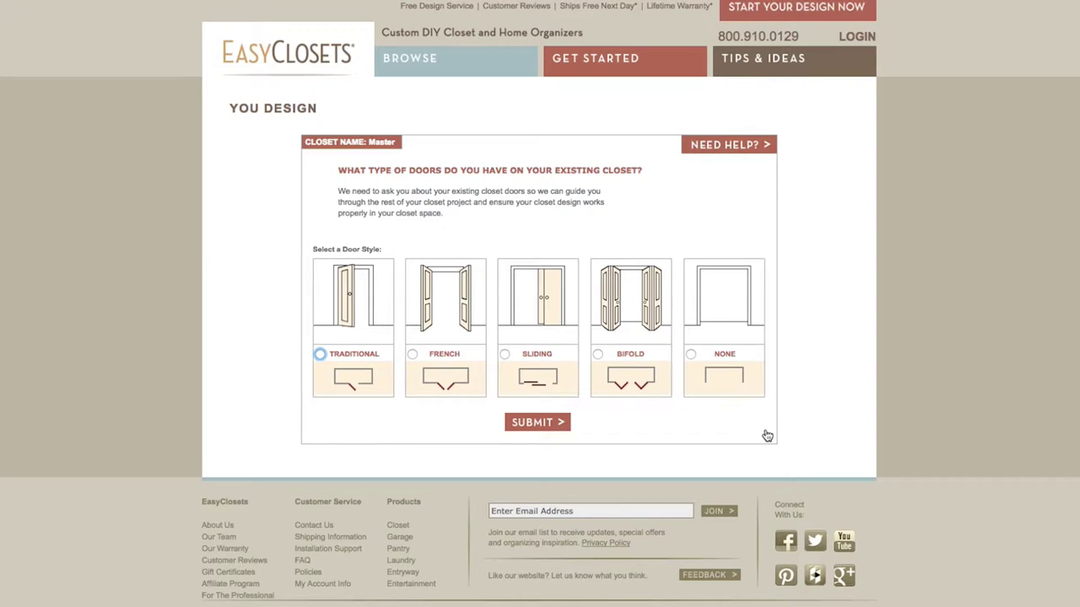
Choose French as the door style and submit to generate the closet layout.
left_click(412, 354)
left_click(565, 427)
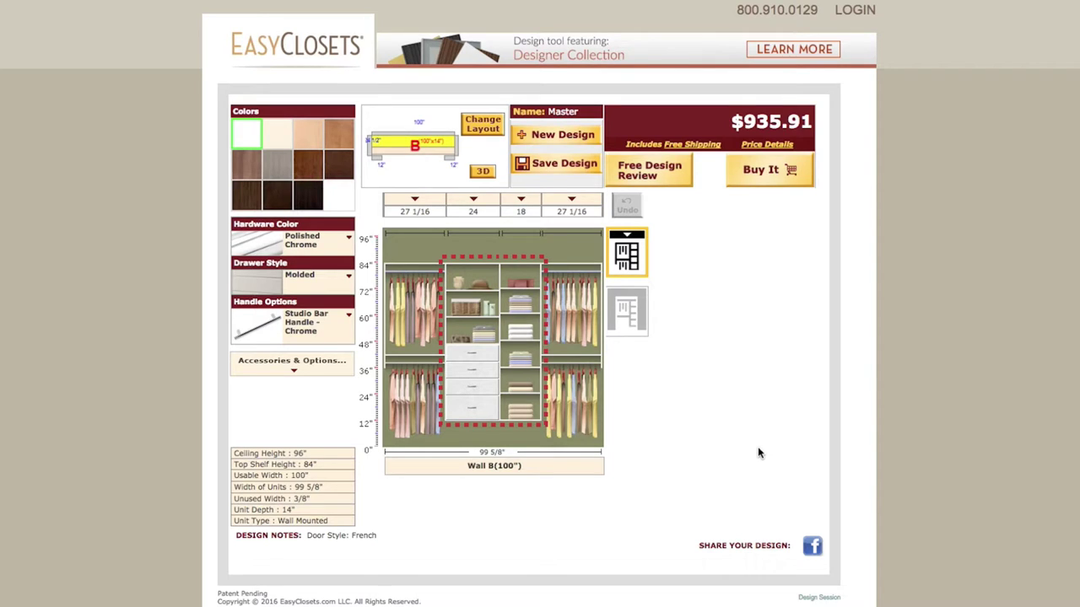
left_click(487, 204)
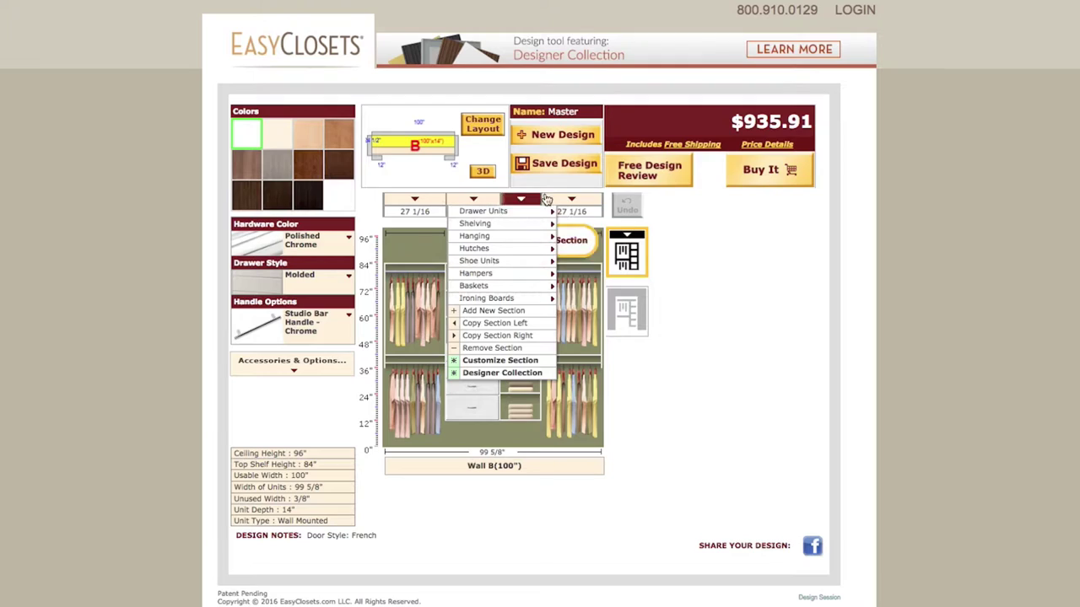
left_click(761, 221)
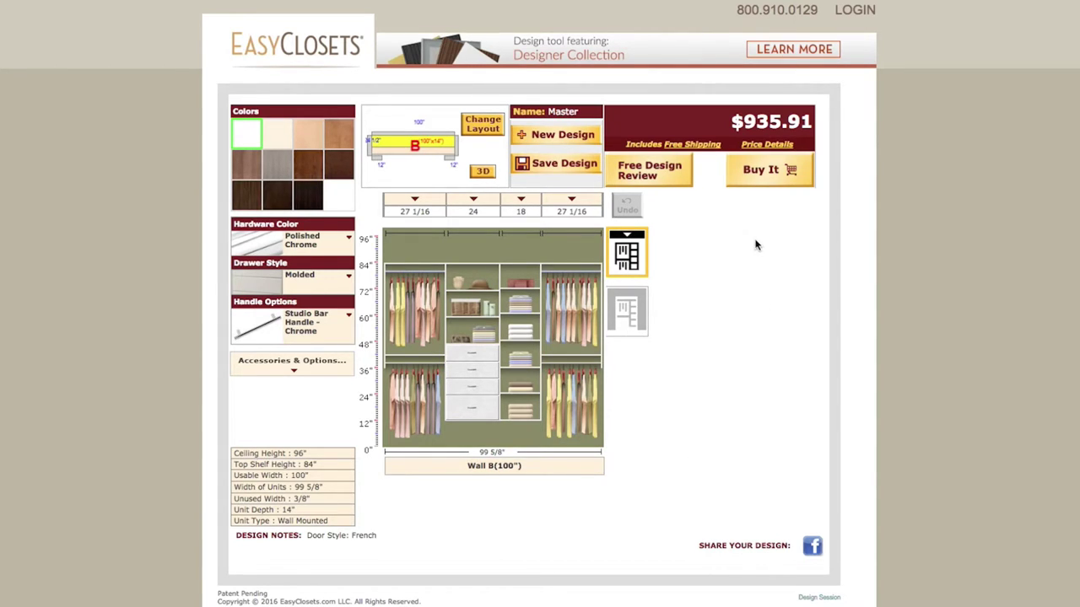
Fill the rightmost section with Infant Triple Hanging from the Hanging options.
left_click(578, 202)
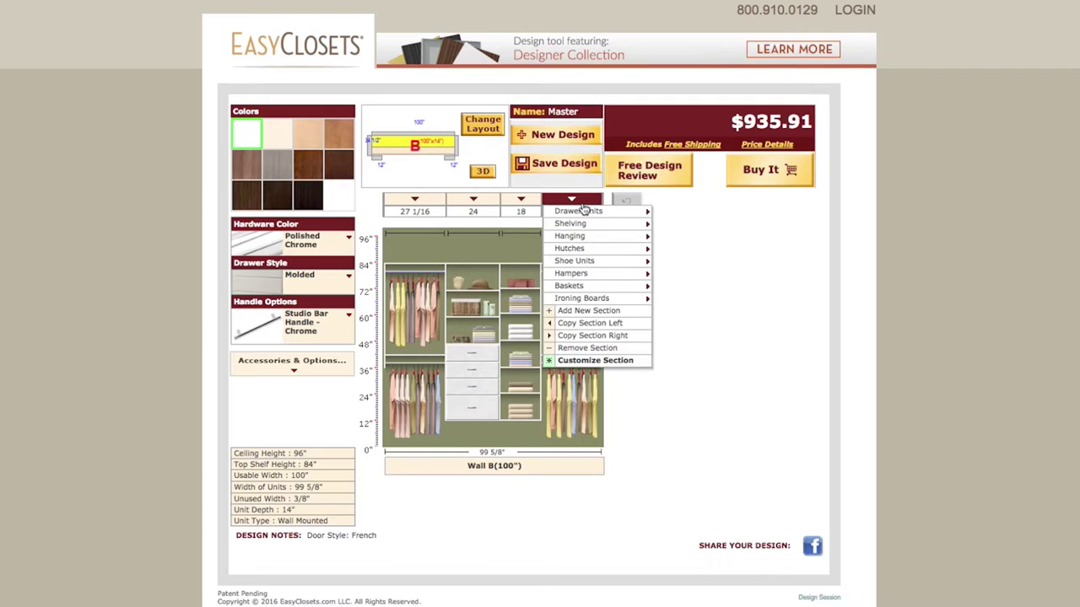
mouse_move(610, 239)
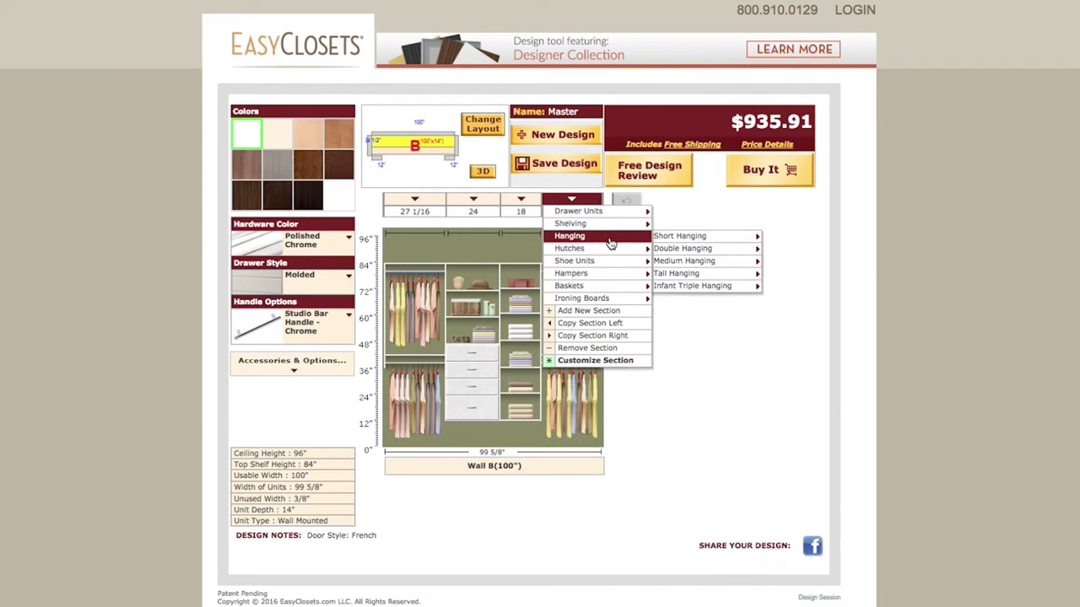
mouse_move(721, 244)
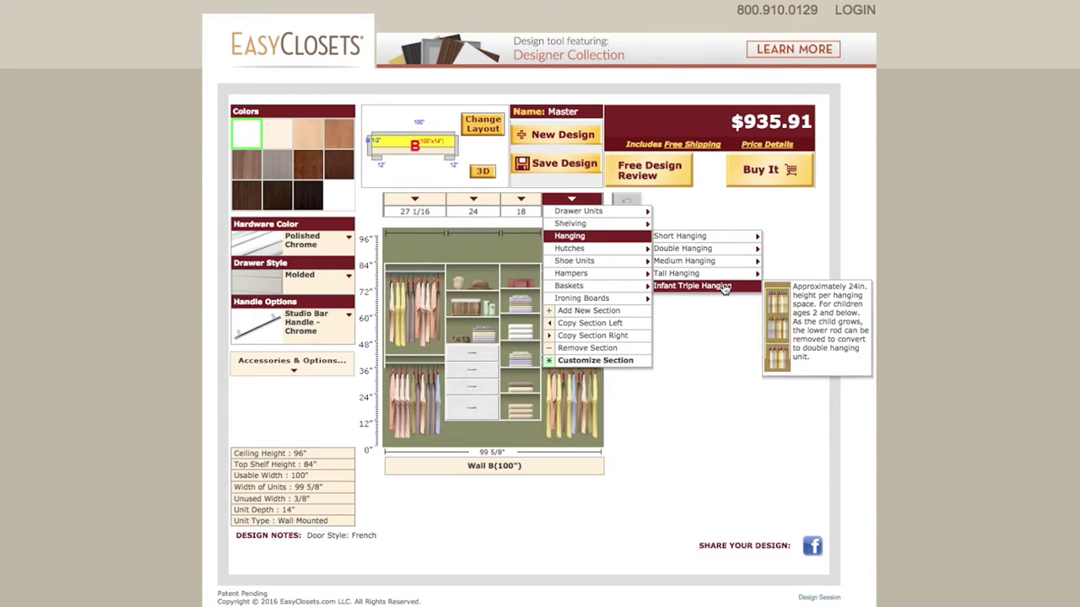
left_click(724, 287)
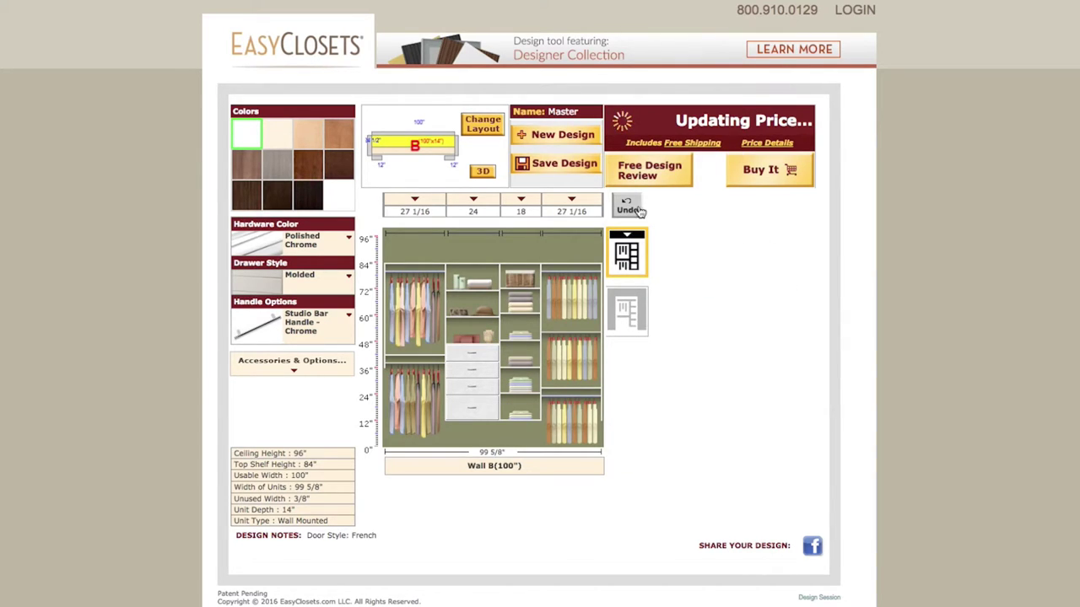
Place a 5 Drawers-Various unit from Drawer Units into the second section.
left_click(492, 203)
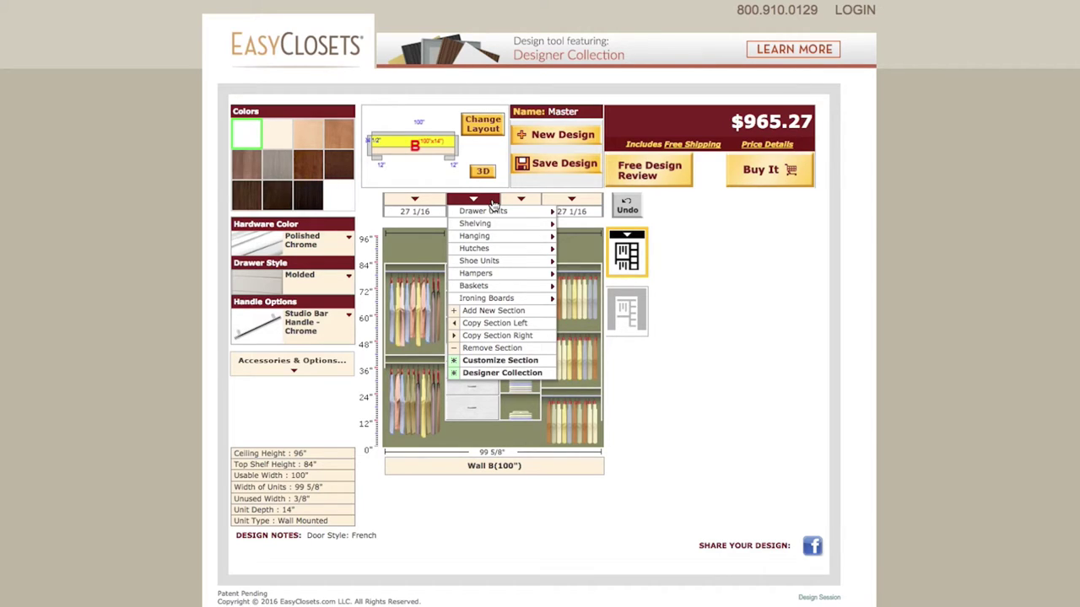
mouse_move(546, 216)
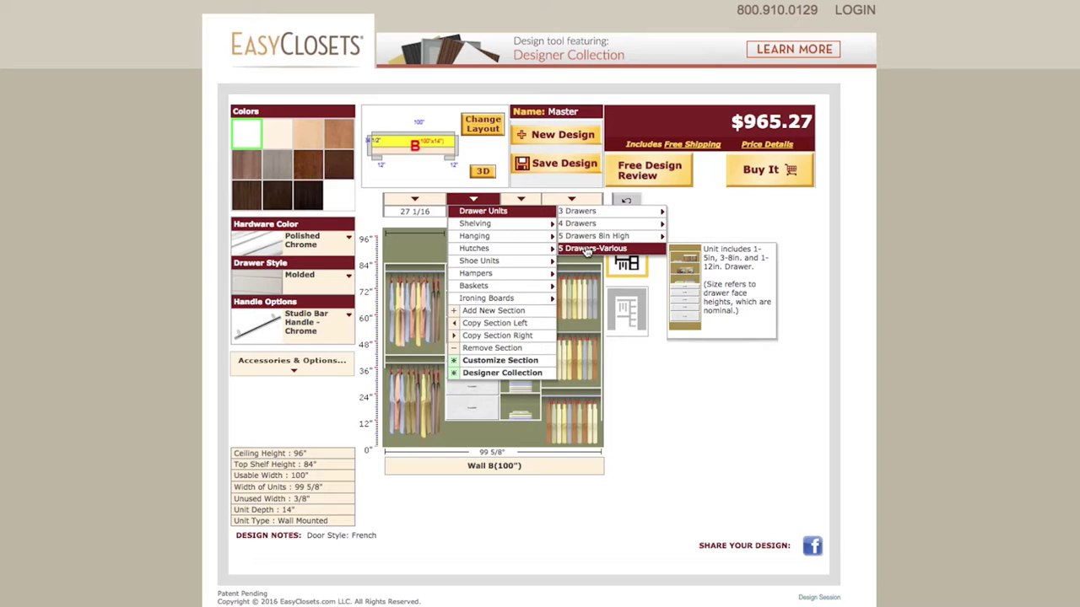
left_click(722, 327)
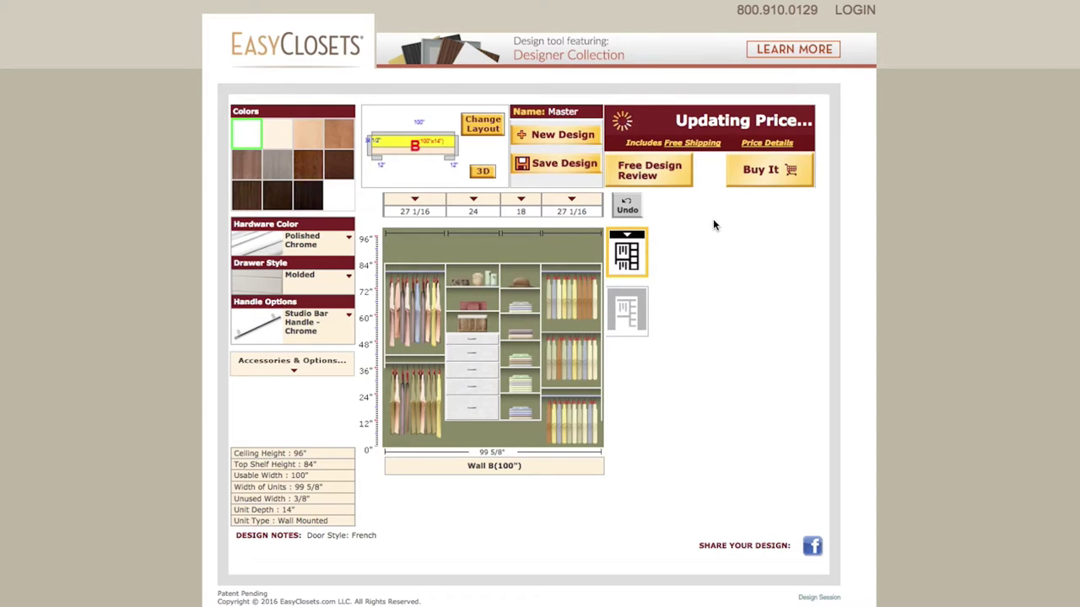
left_click(494, 205)
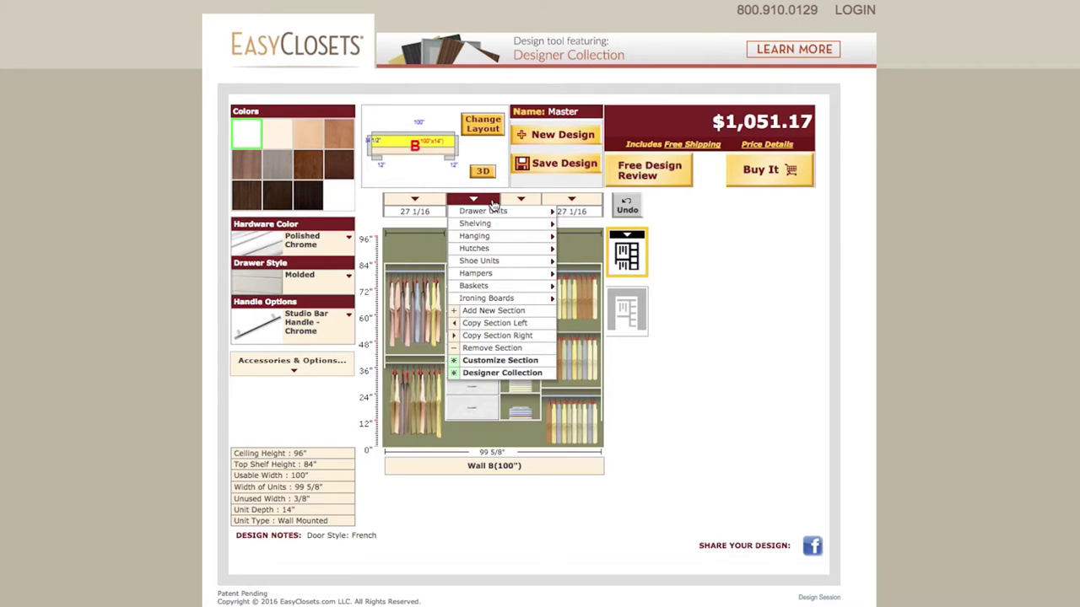
mouse_move(485, 224)
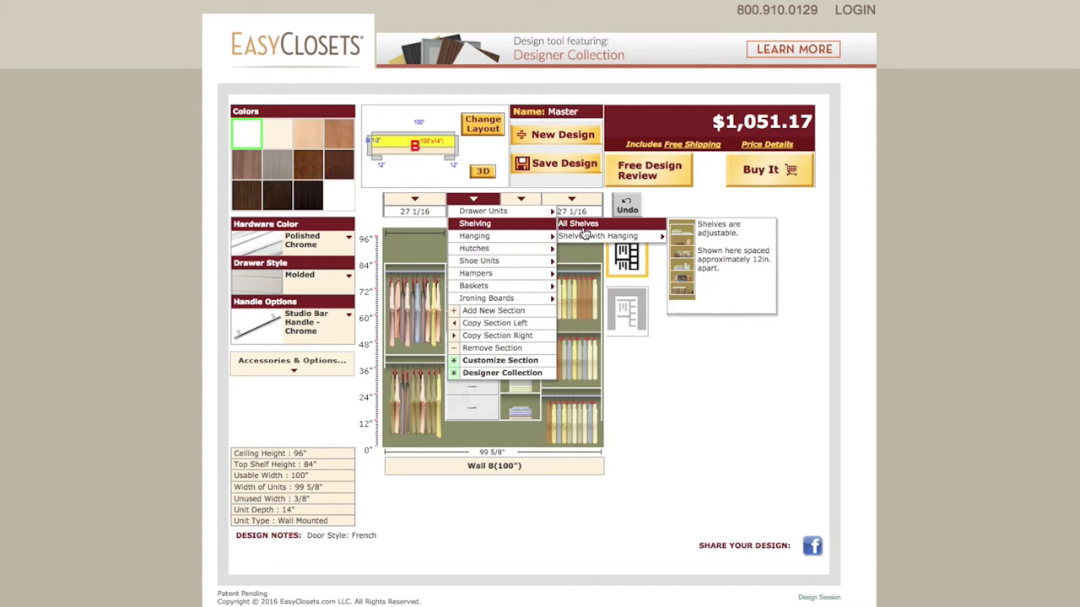
mouse_move(582, 236)
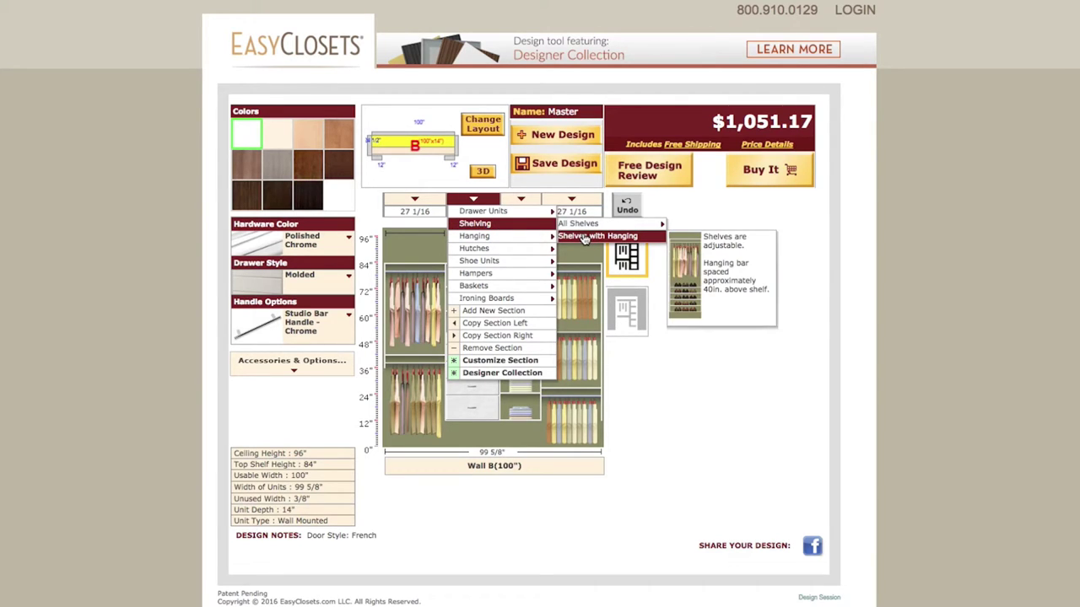
mouse_move(528, 250)
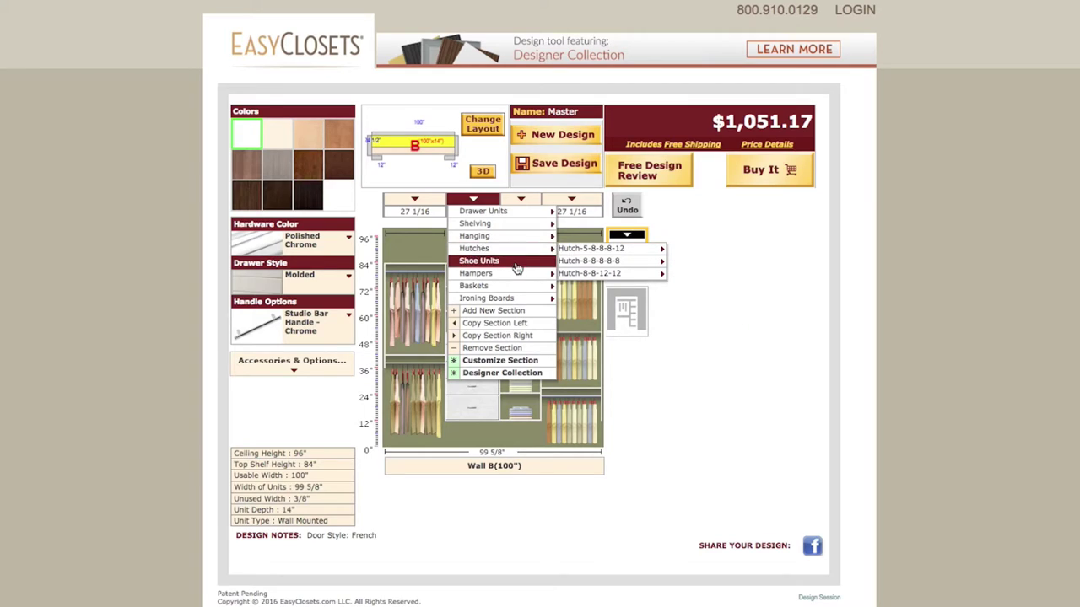
mouse_move(517, 269)
mouse_move(591, 263)
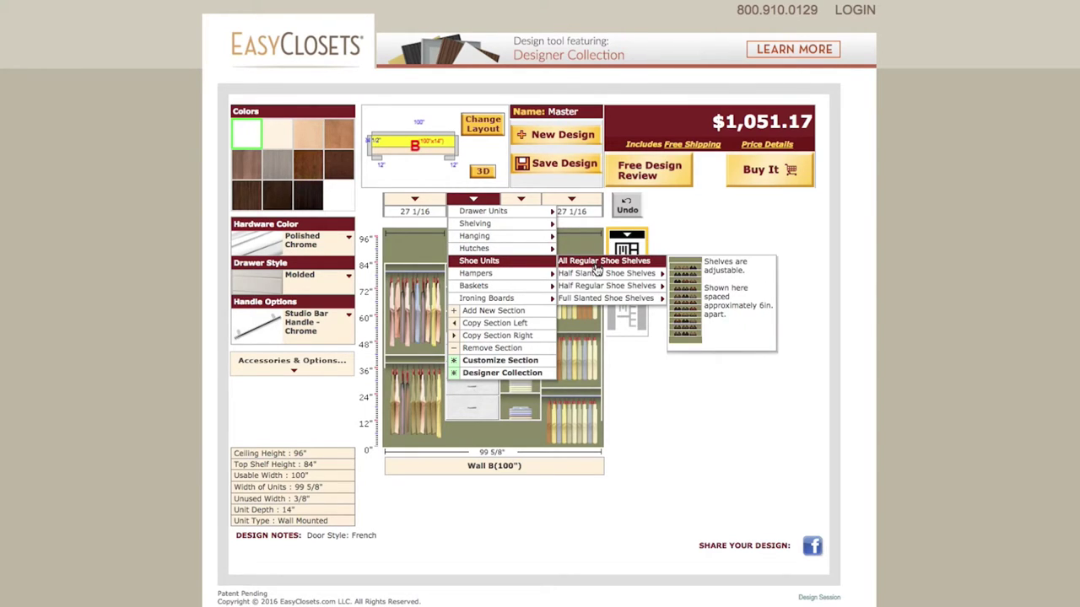
mouse_move(601, 302)
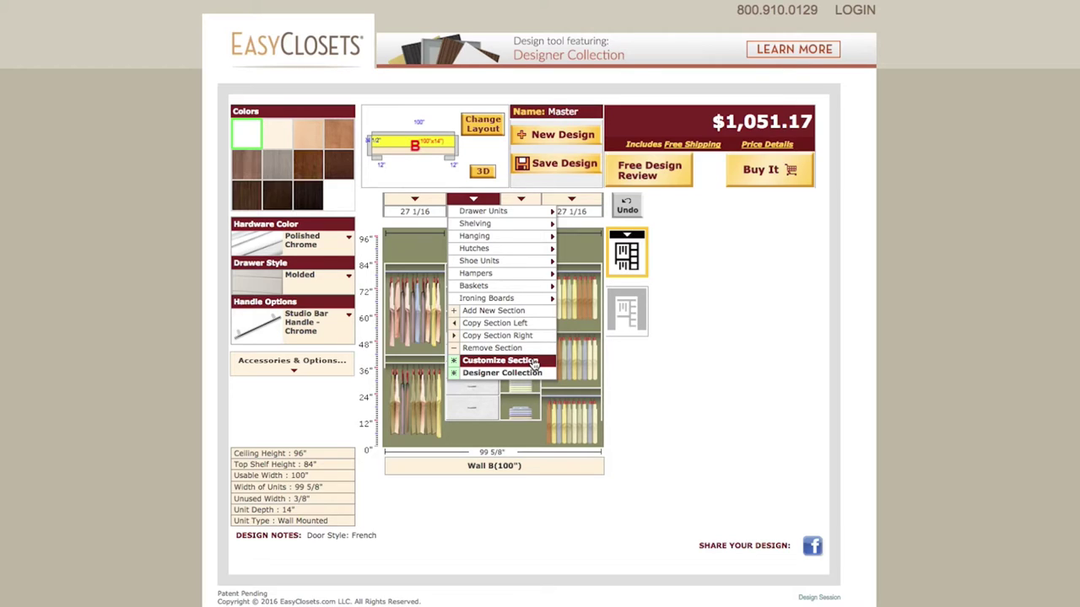
Dismiss the section menu and confirm Undo, reverting the price to $965.27.
left_click(756, 396)
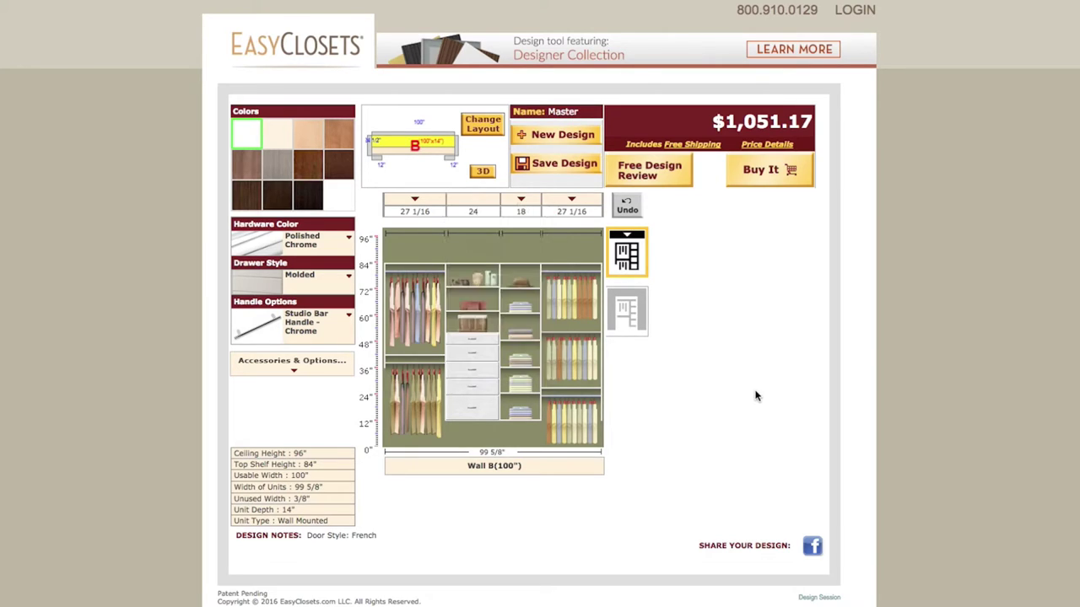
left_click(627, 206)
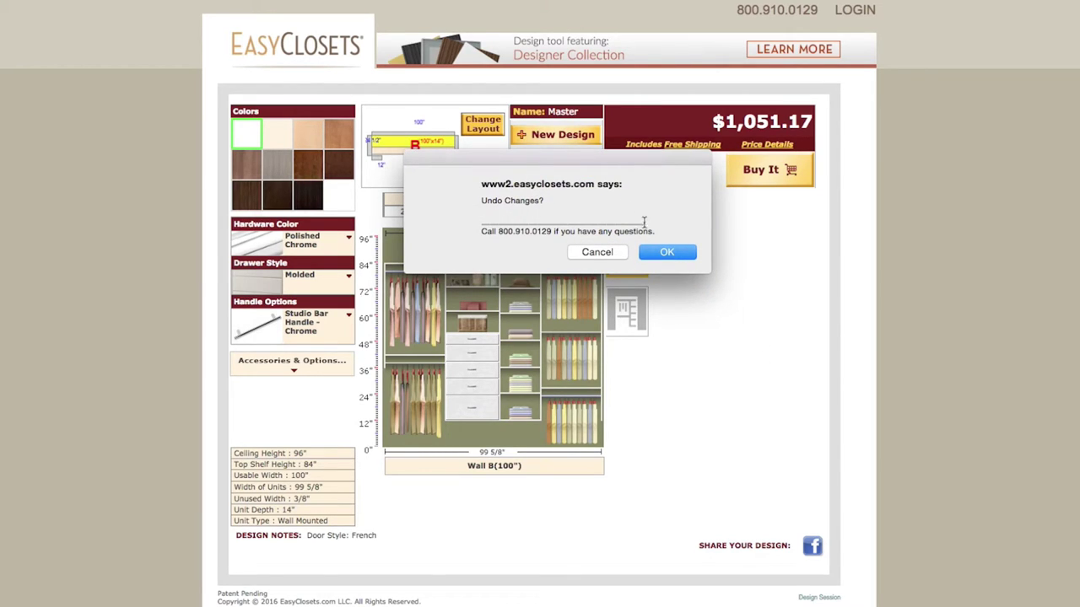
left_click(666, 252)
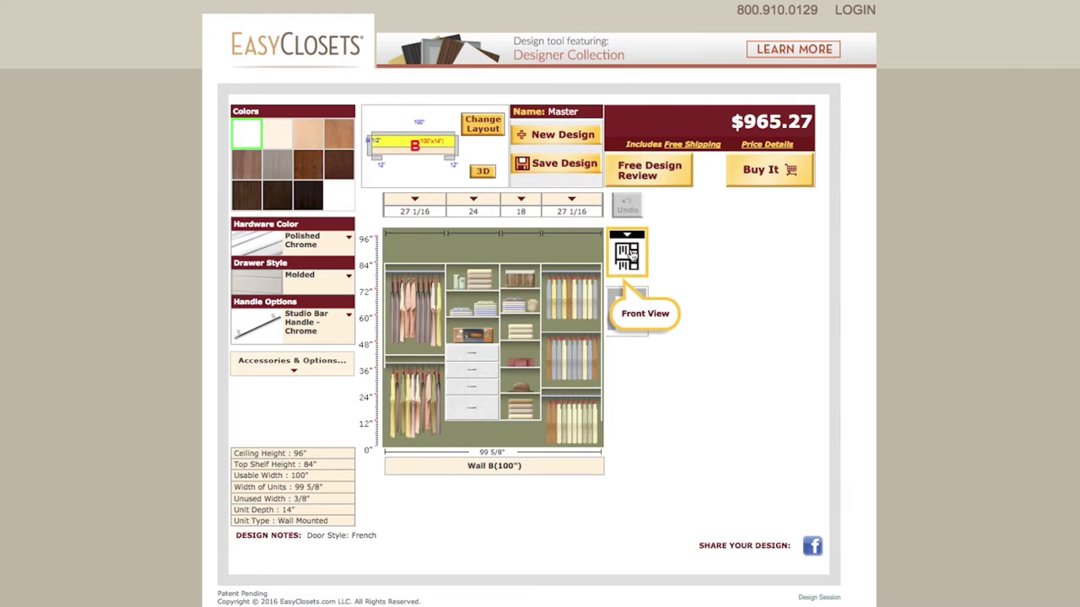
left_click(633, 311)
Change the third section's width from 18 to 17 inches.
left_click(523, 208)
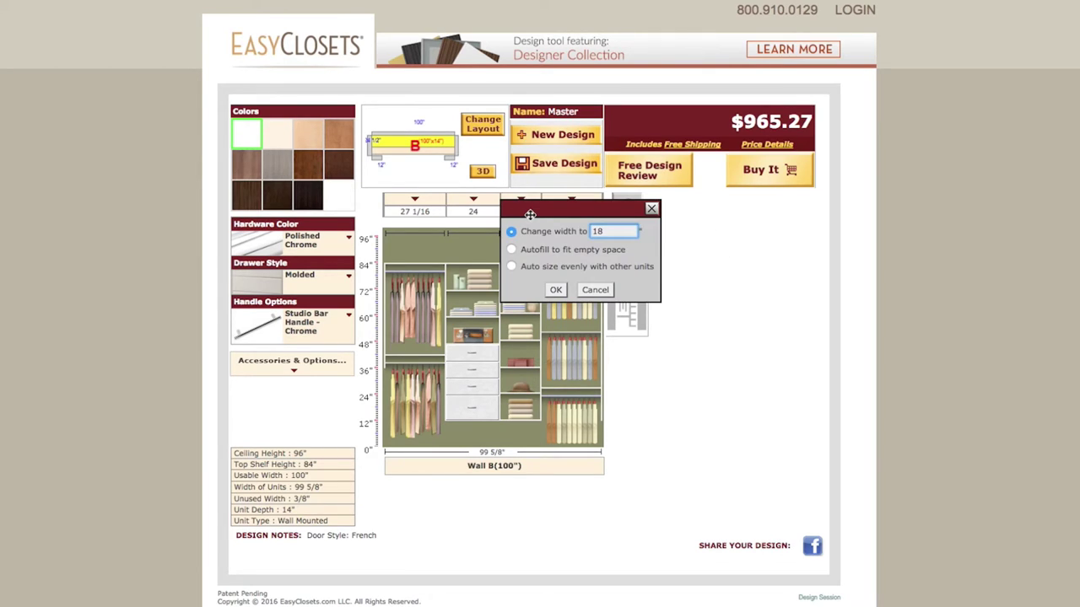
left_click_drag(611, 231, 589, 237)
type("17")
left_click(558, 287)
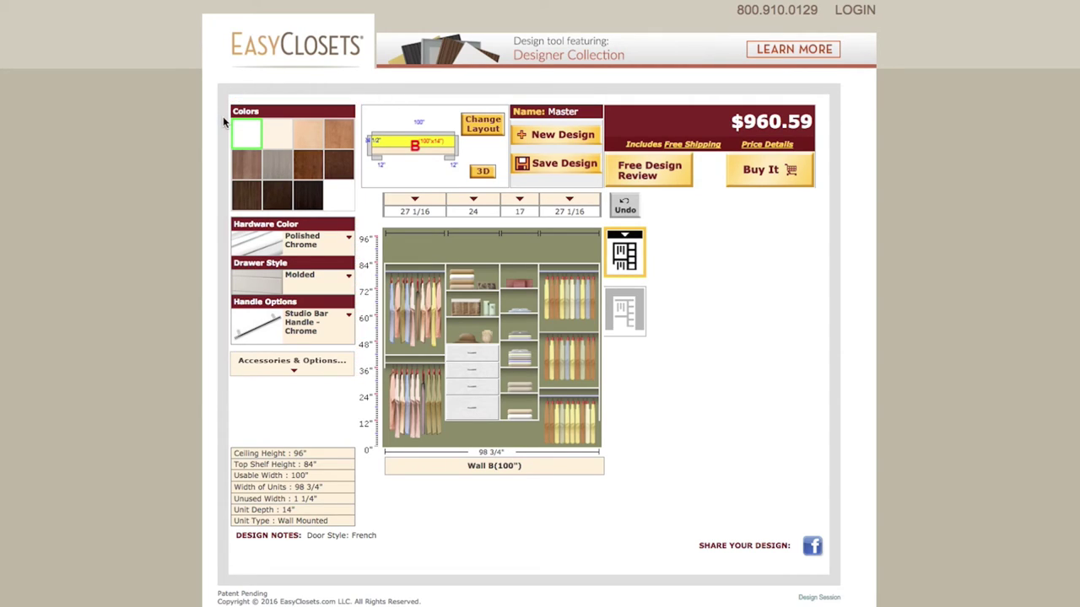
Apply the Candlelight finish, then review hardware color, drawer style, handle and accessory options.
left_click(334, 137)
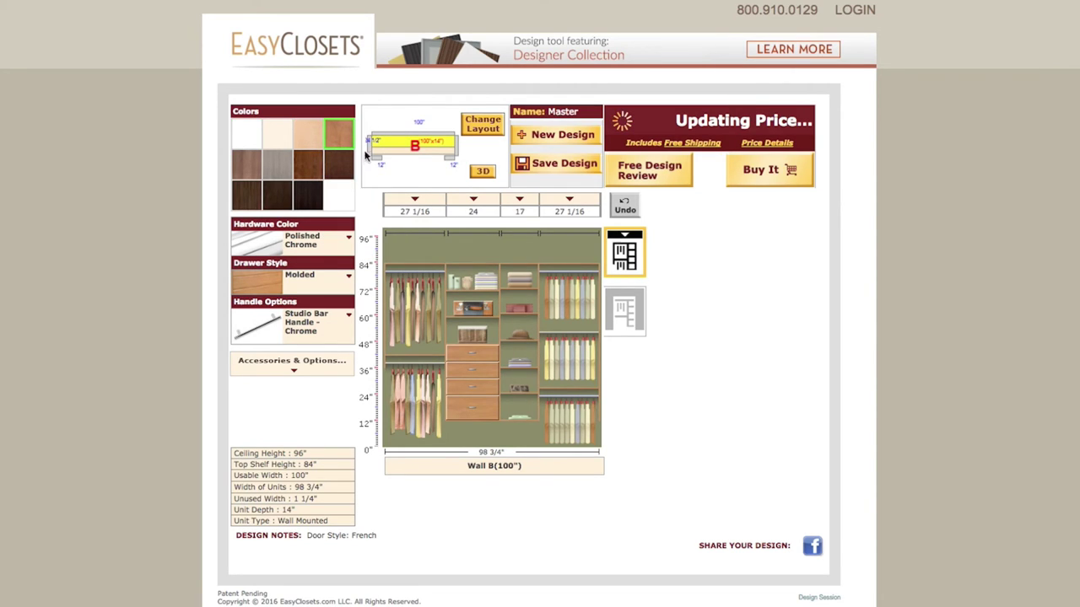
left_click(327, 243)
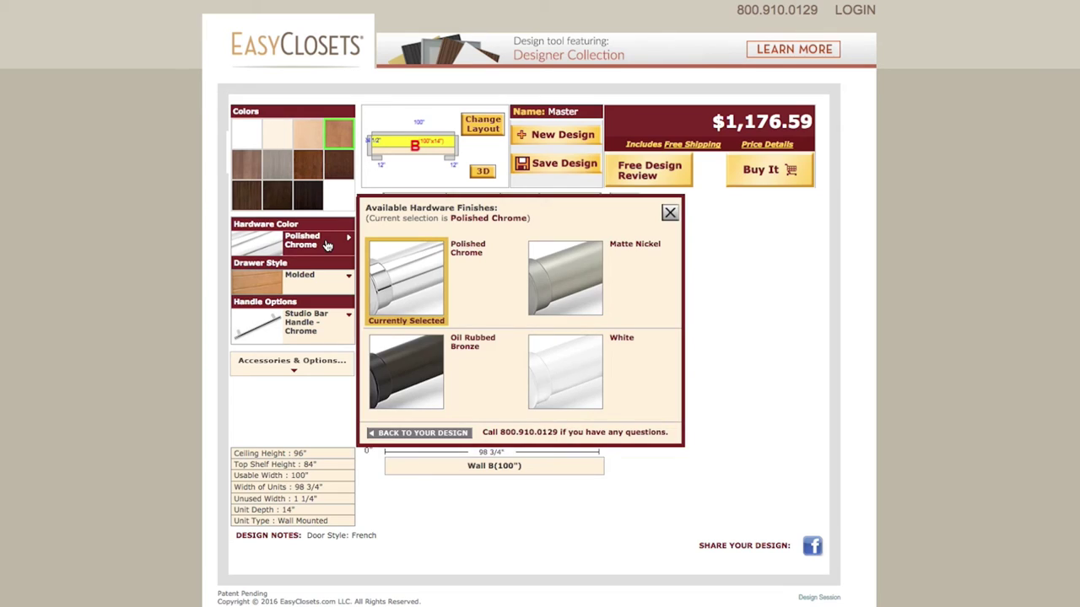
left_click(324, 287)
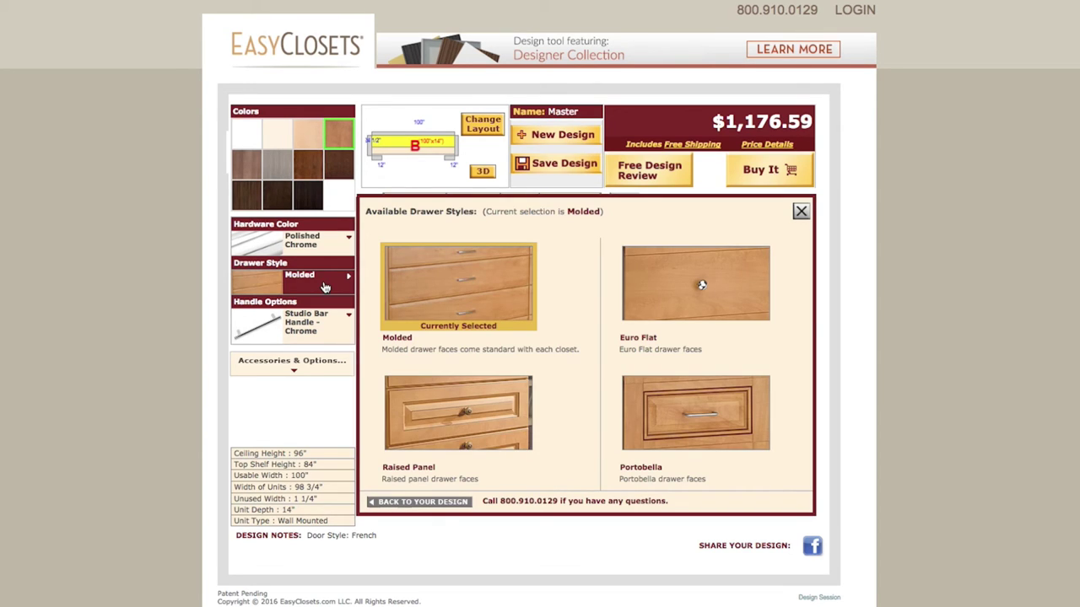
left_click(317, 328)
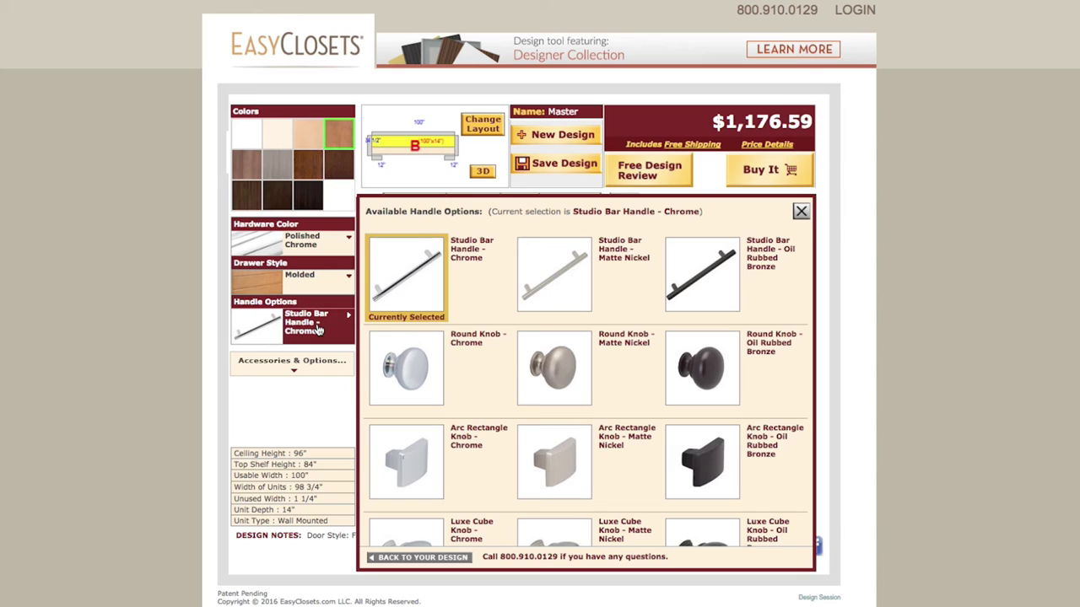
left_click(317, 361)
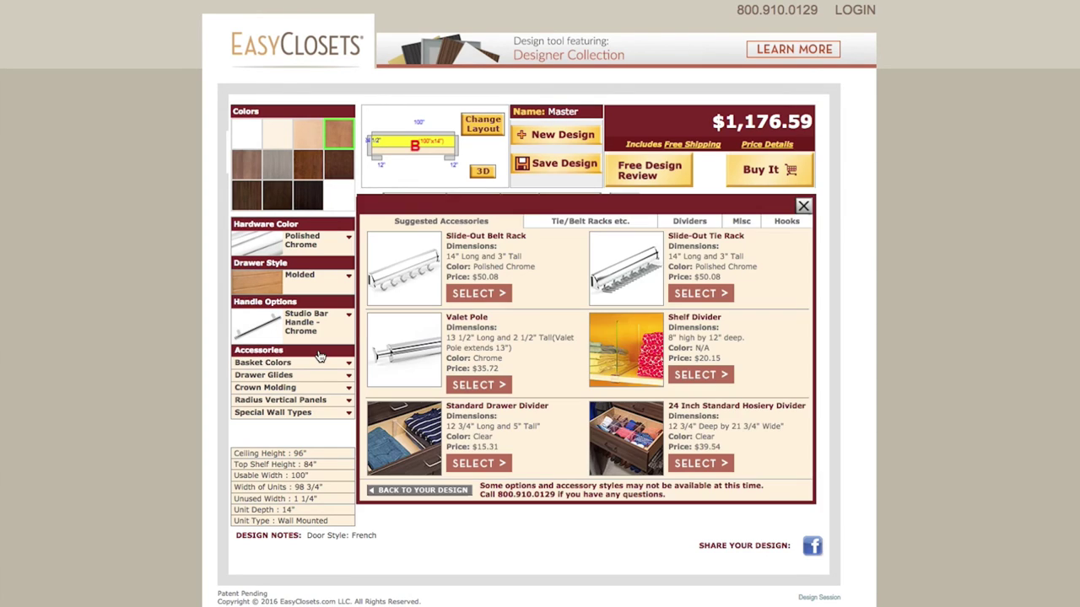
Browse the Tie/Belt Racks, Dividers, Hooks and Misc accessory categories, then close the catalogue.
left_click(624, 221)
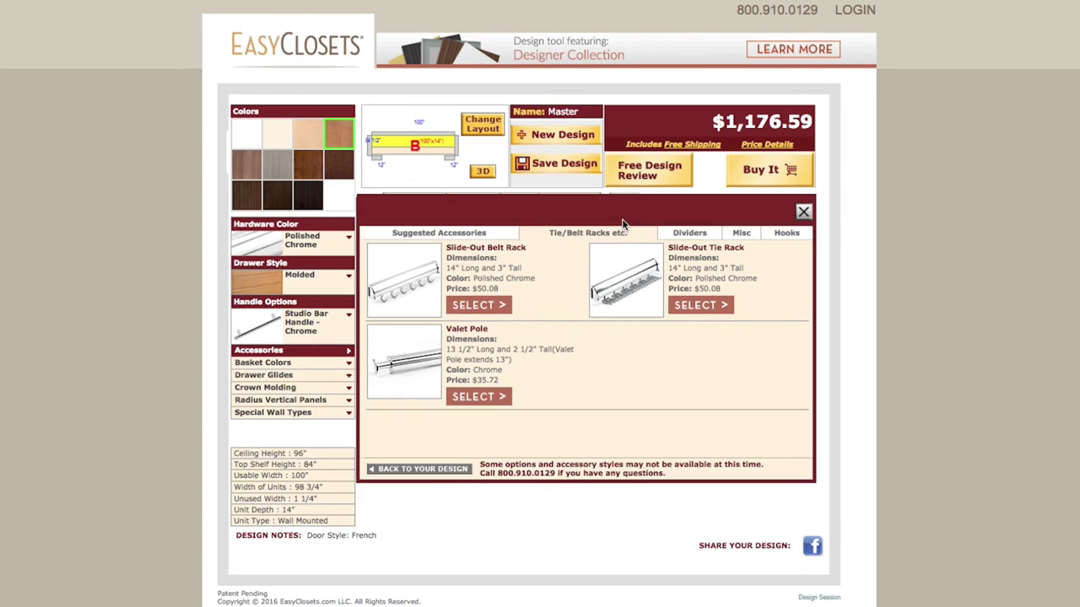
left_click(685, 235)
left_click(790, 235)
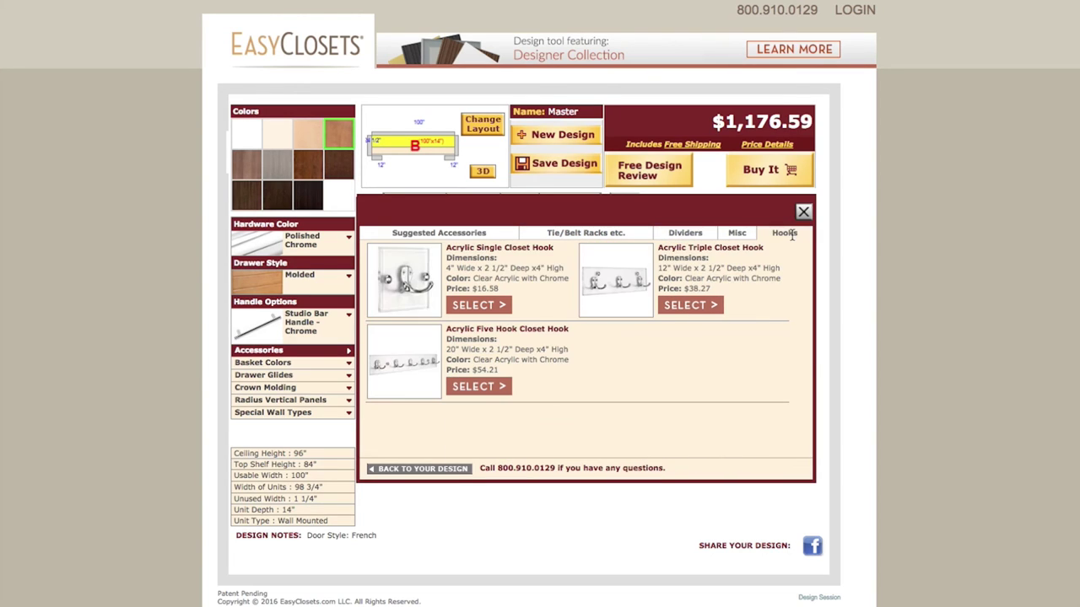
left_click(740, 234)
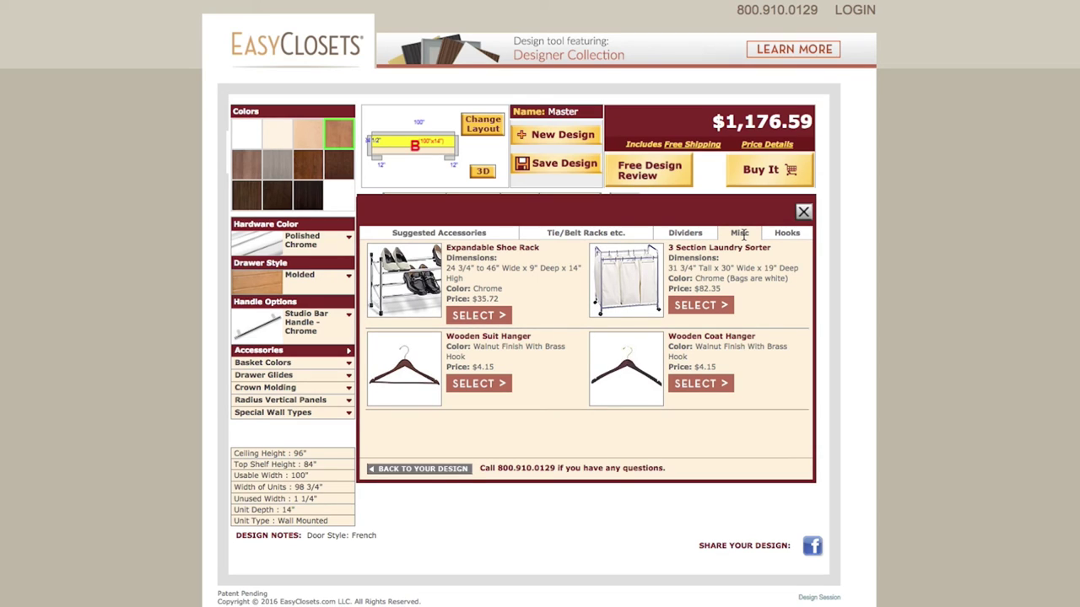
left_click(295, 371)
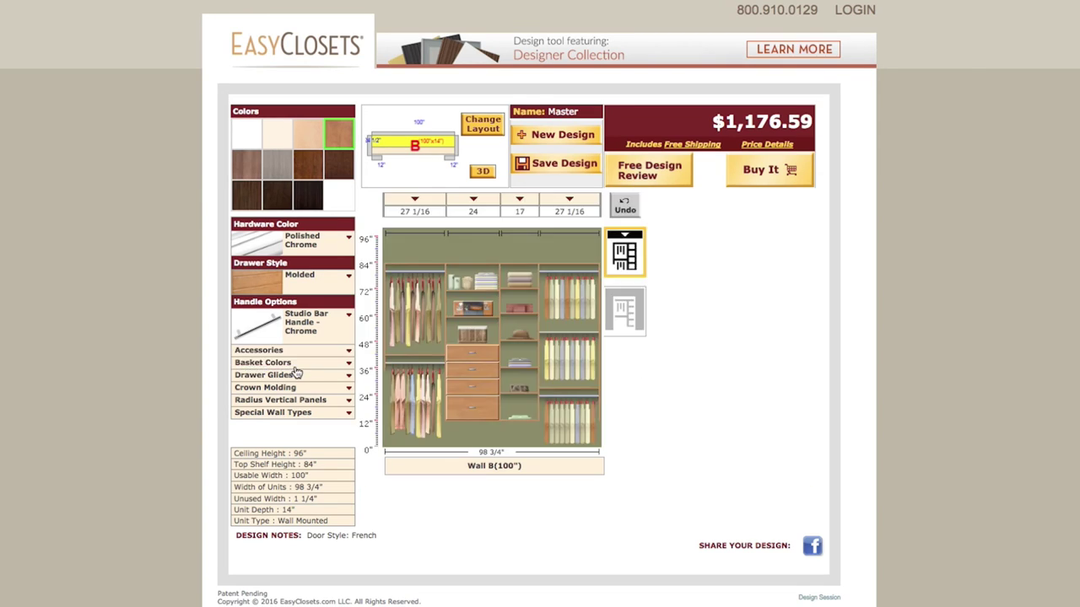
Review Basket Colors, Drawer Glides, Crown Molding, Radius Vertical Panels and Special Wall Types options.
left_click(294, 368)
left_click(297, 374)
left_click(322, 389)
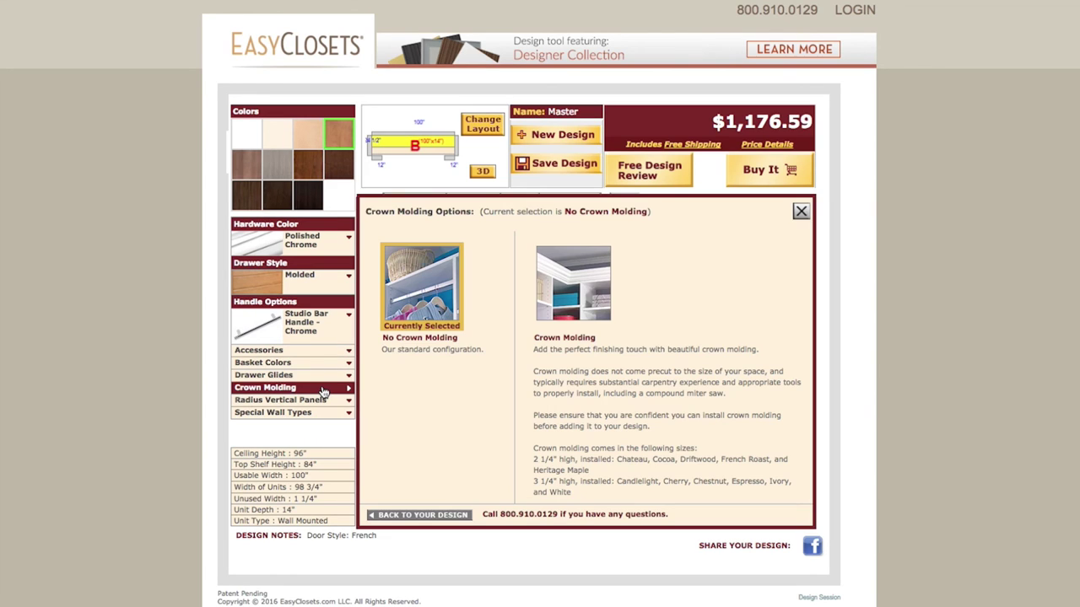
left_click(322, 401)
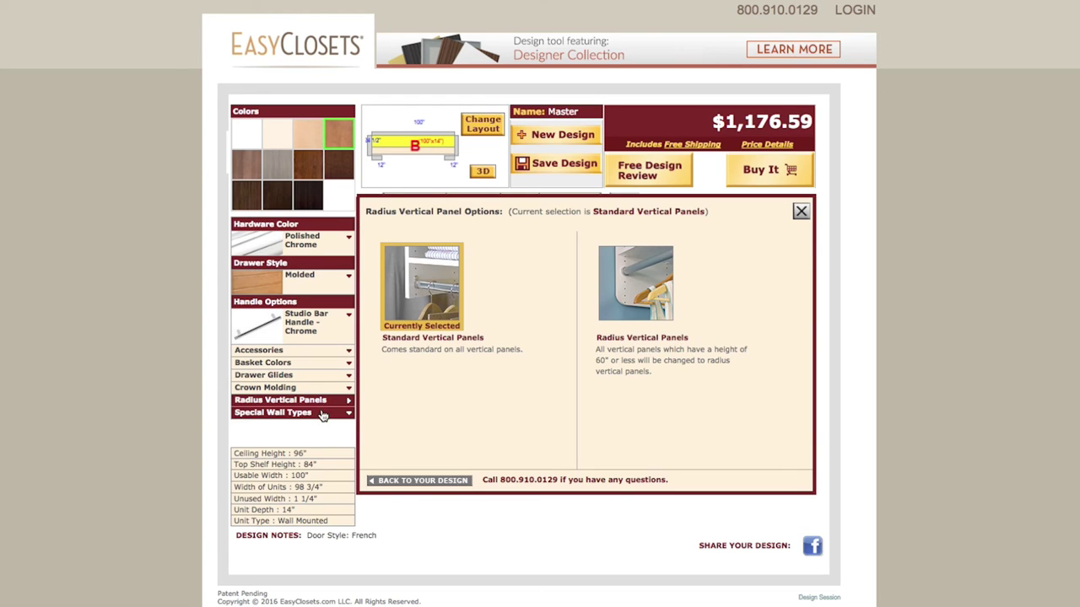
left_click(322, 415)
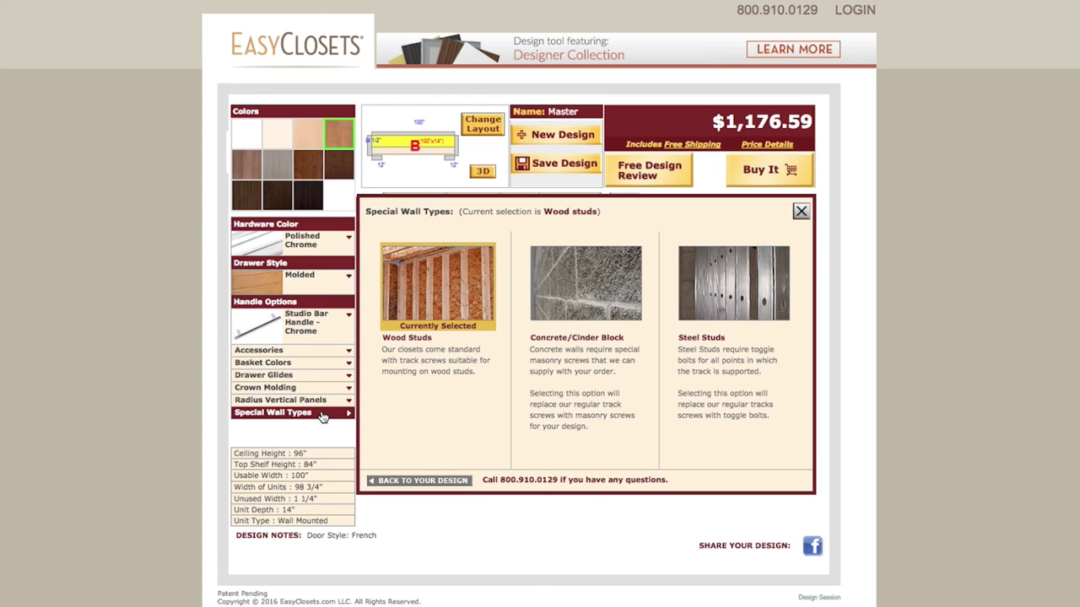
left_click(211, 409)
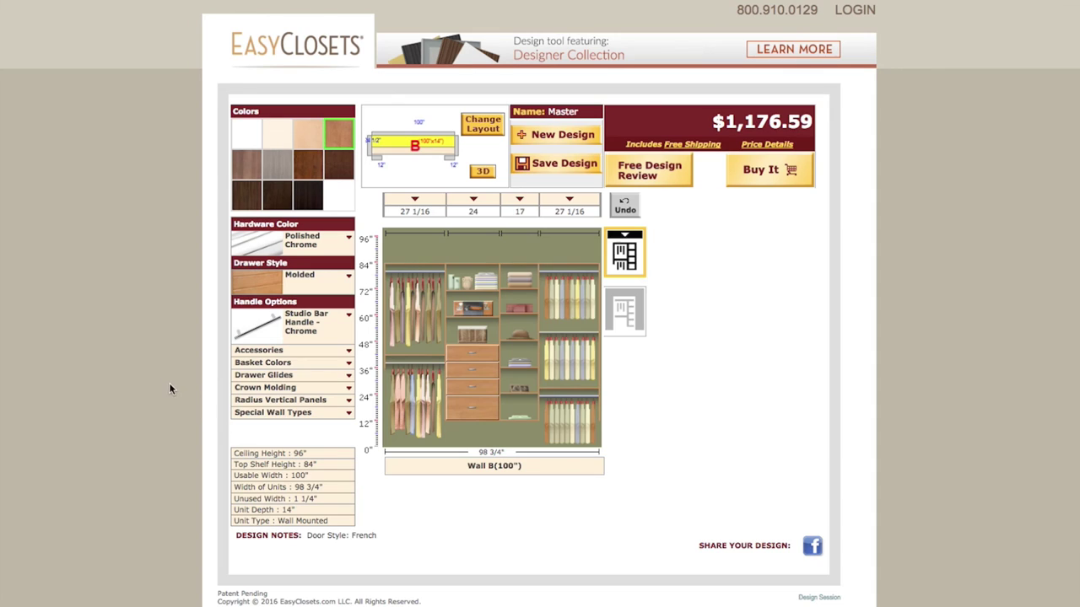
Rename the design from Master to 'My Design' and bring up the Save Design prompt.
left_click(562, 111)
left_click(569, 135)
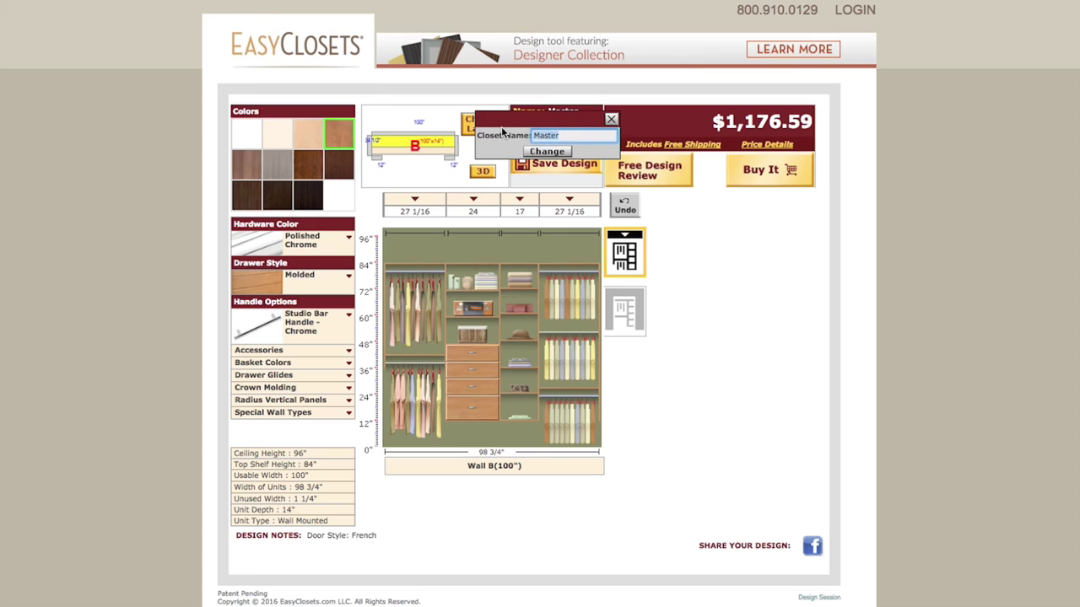
type("My Design")
left_click(547, 152)
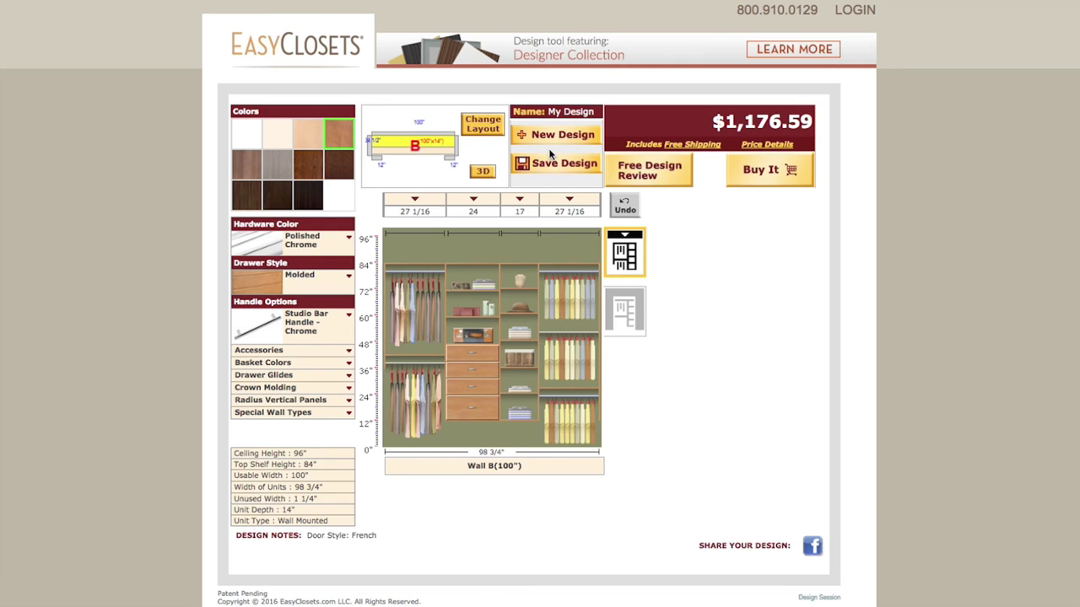
left_click(546, 167)
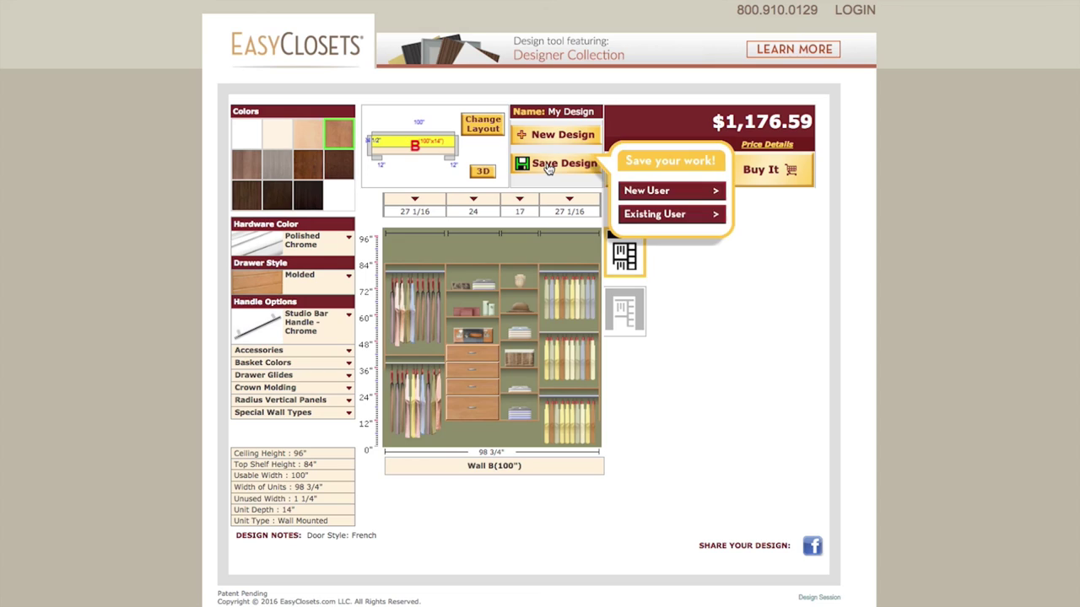